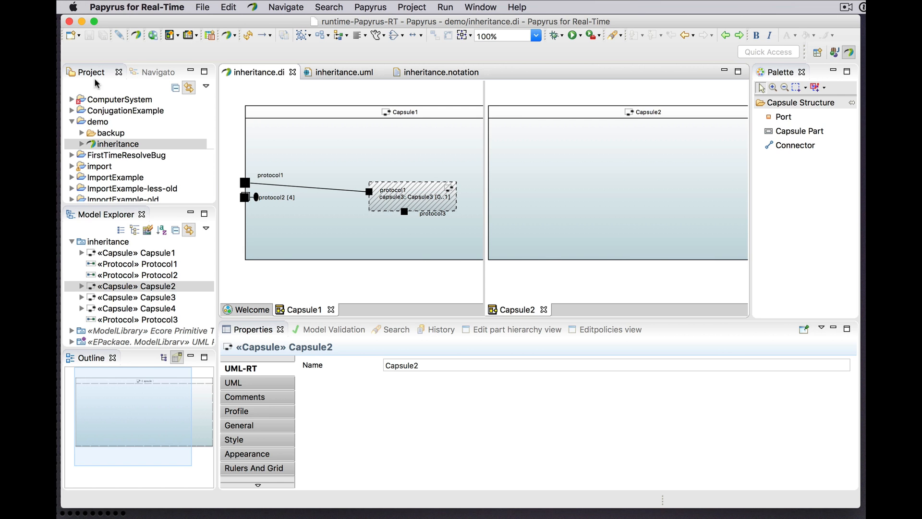
# Step: Create a Generalization relationship from Capsule2 to Capsule1 in the inheritance model
pyautogui.click(145, 287)
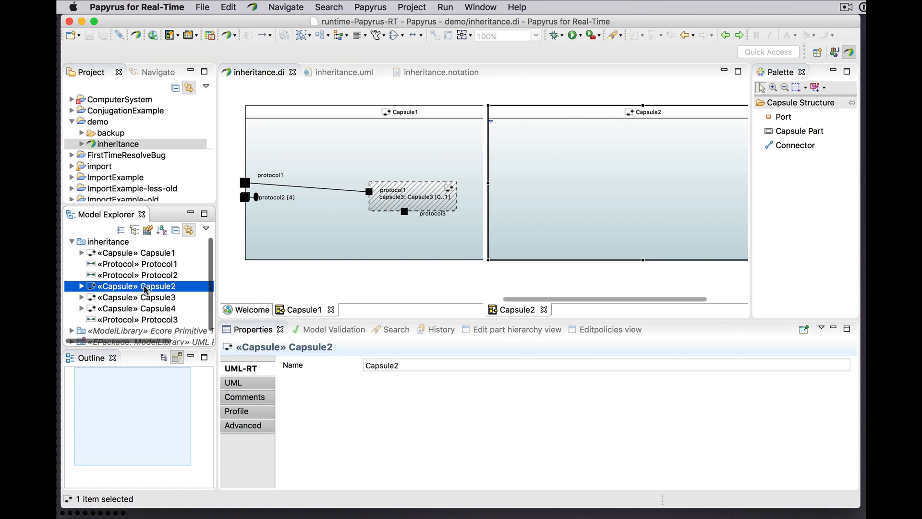
pyautogui.rightClick(145, 288)
pyautogui.moveTo(202, 500)
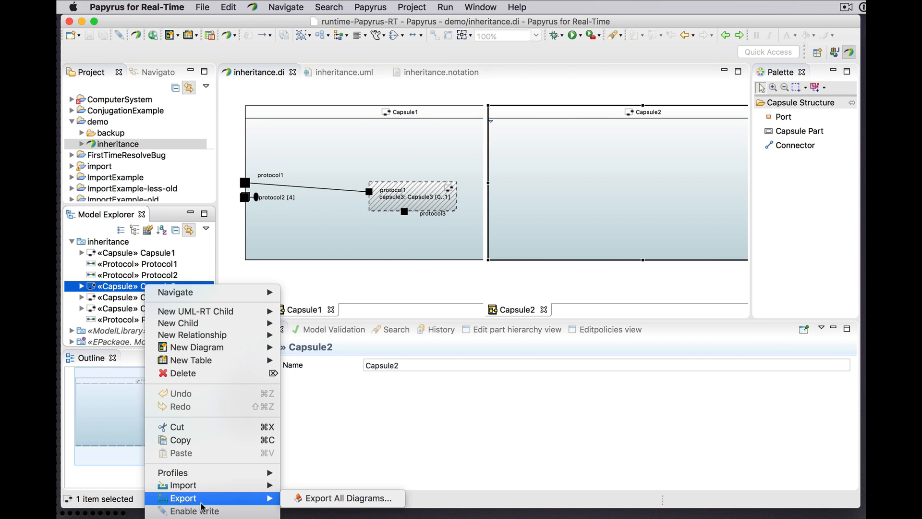
pyautogui.moveTo(207, 335)
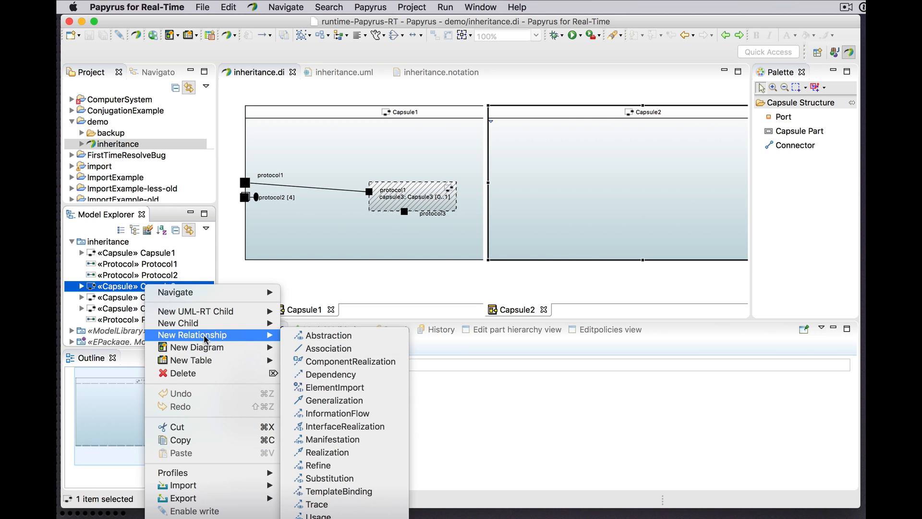
pyautogui.click(326, 400)
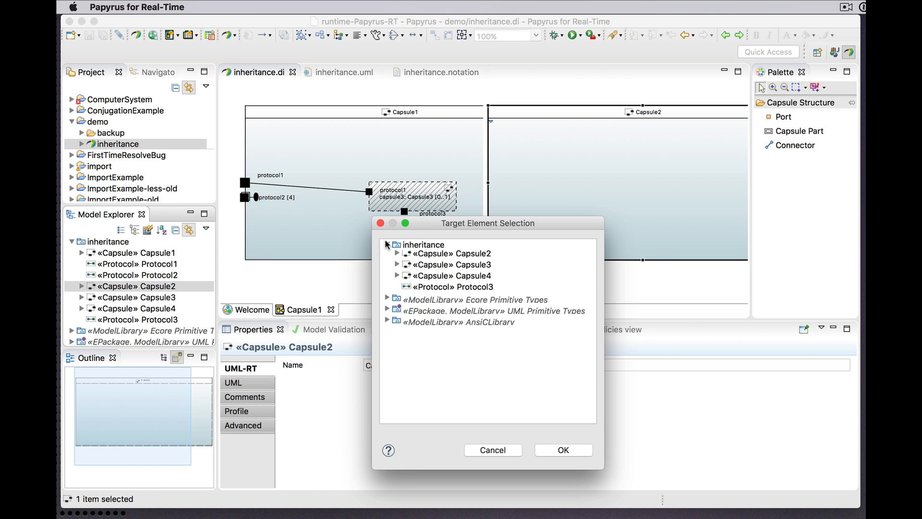
pyautogui.click(425, 258)
pyautogui.click(565, 450)
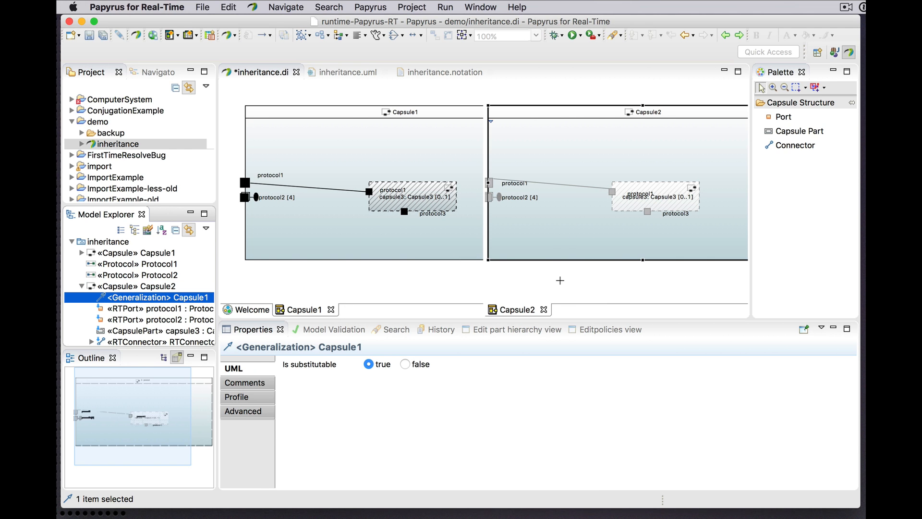
pyautogui.click(560, 280)
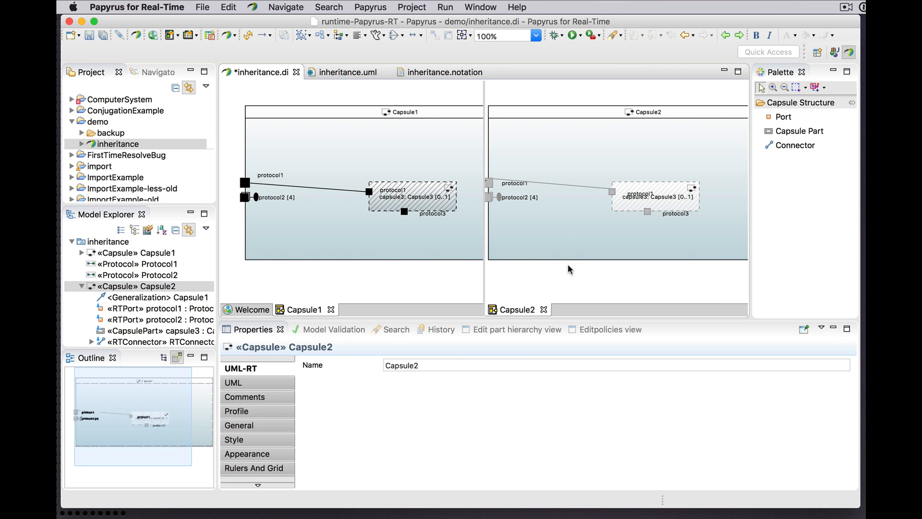
# Step: Examine the UML properties of the inherited connector in Capsule2 and of its first connector end
pyautogui.click(565, 185)
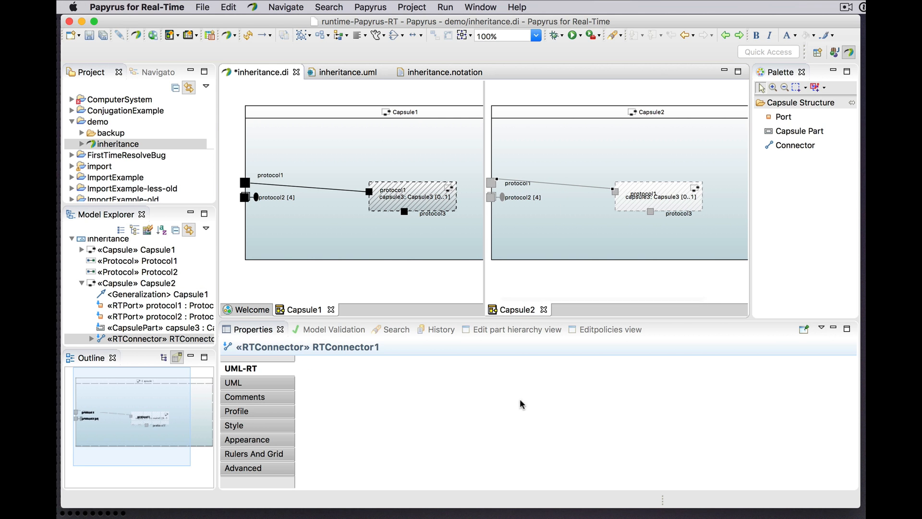
pyautogui.click(278, 380)
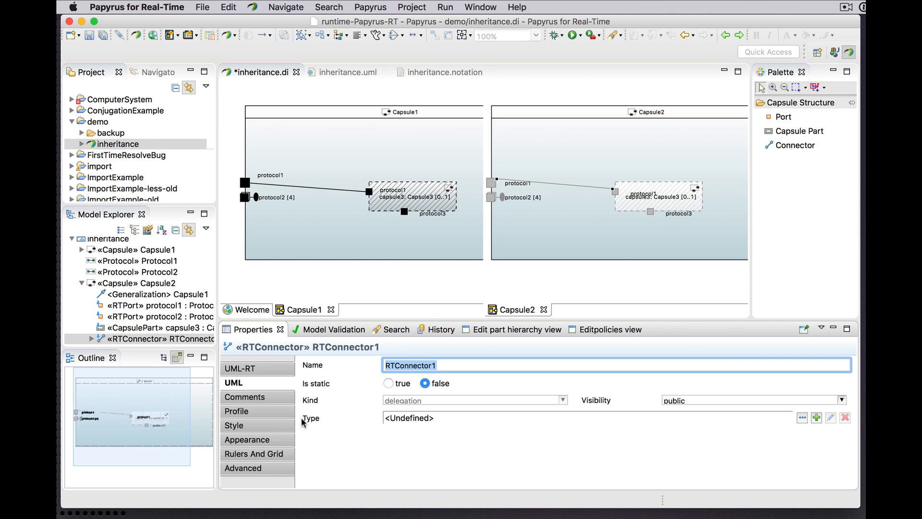
pyautogui.scroll(-2, 136, 309)
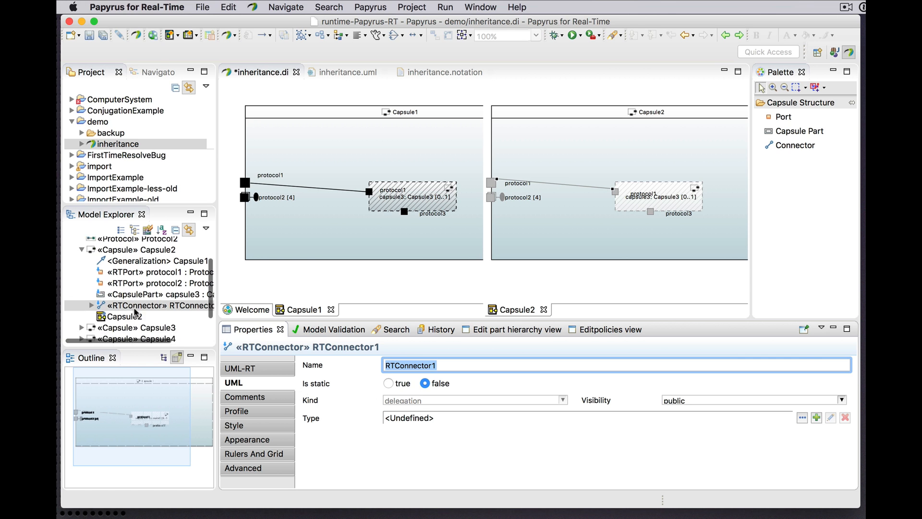
pyautogui.click(91, 297)
pyautogui.click(91, 294)
pyautogui.click(140, 305)
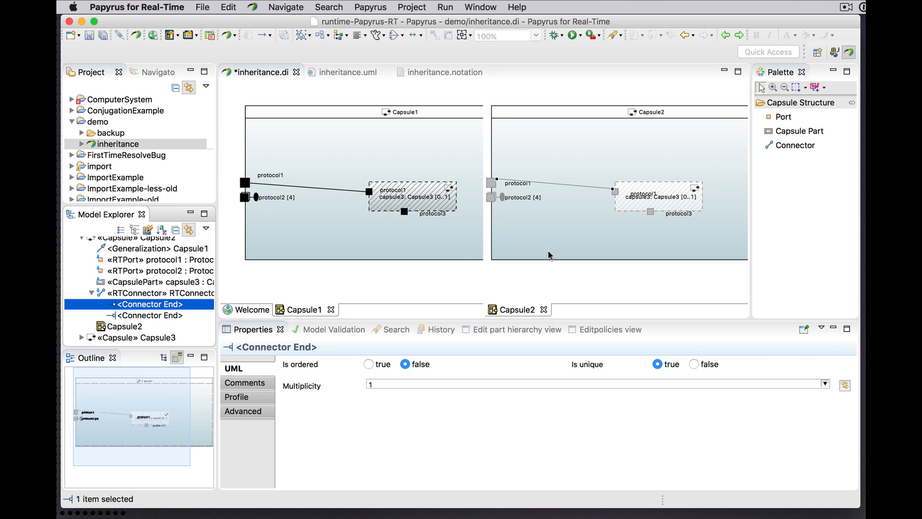
# Step: Route the Capsule1 connector upward with two bendpoints and shift the bendpoint nearer the protocol1 border port outward
pyautogui.click(307, 189)
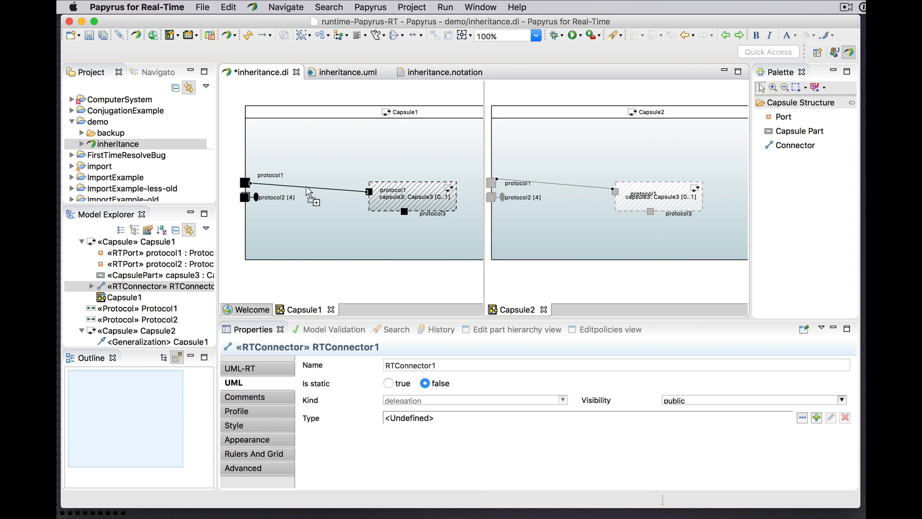
pyautogui.moveTo(303, 187); pyautogui.dragTo(345, 153)
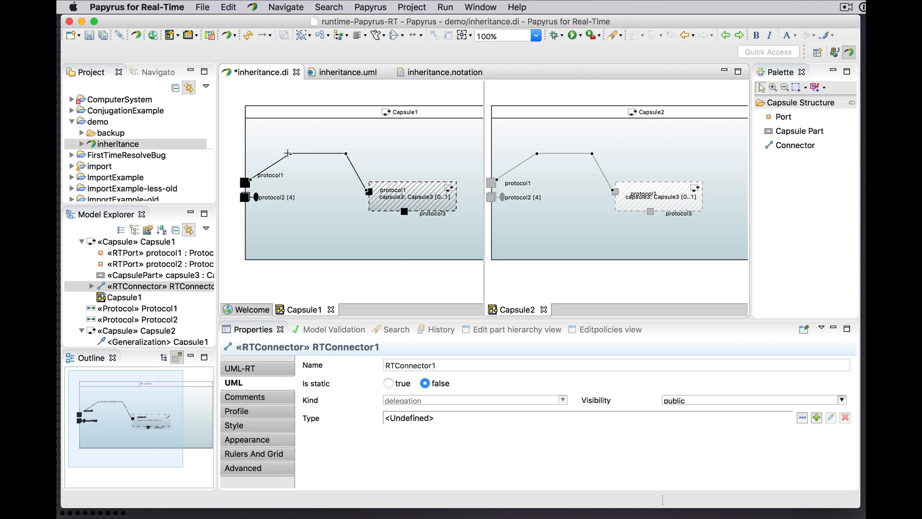
pyautogui.moveTo(288, 153); pyautogui.dragTo(275, 153)
# Step: Undo the last two bendpoint changes on the Capsule1 connector
pyautogui.click(228, 7)
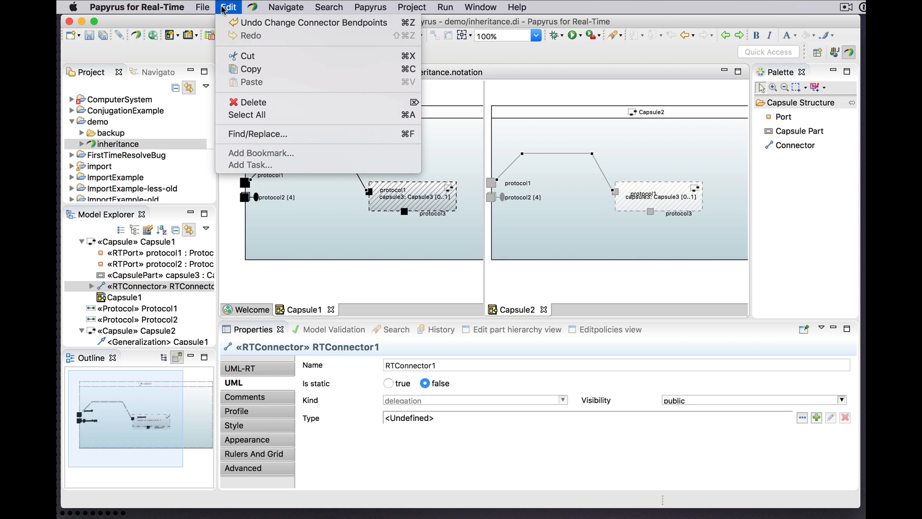
pyautogui.click(238, 22)
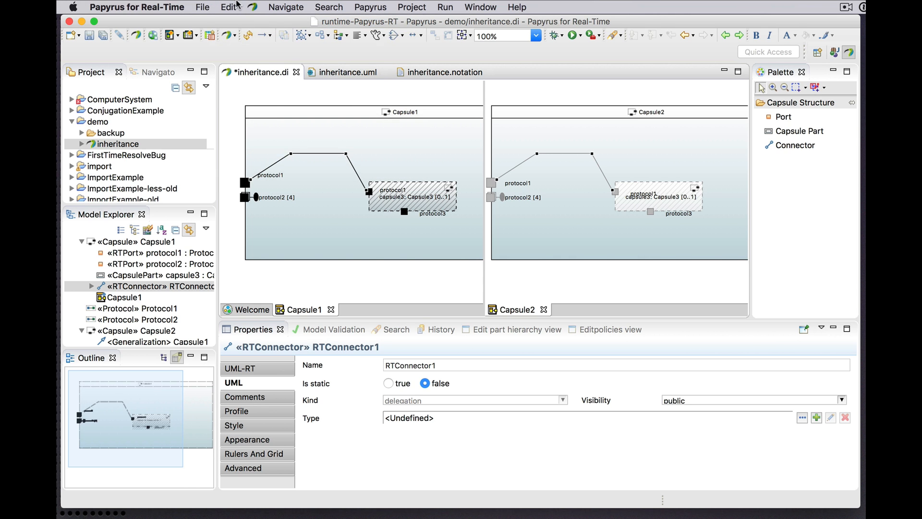
pyautogui.click(229, 7)
pyautogui.click(244, 22)
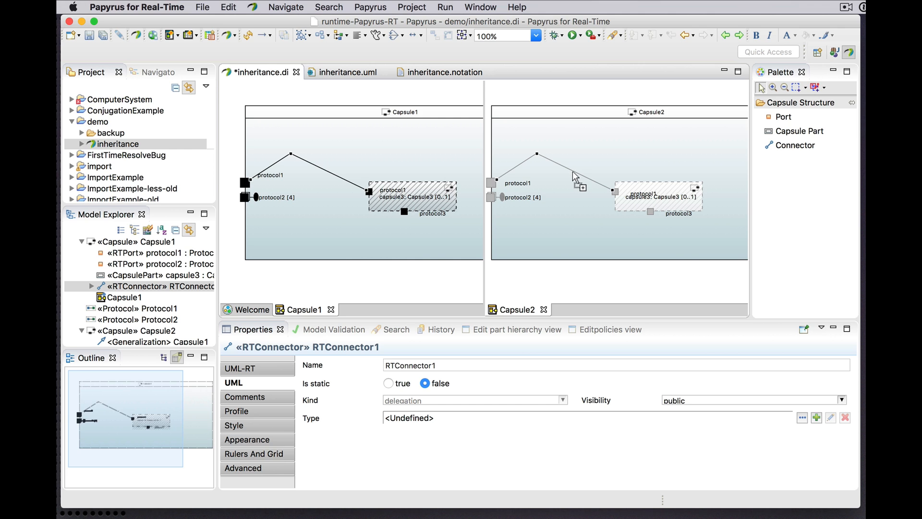
# Step: Reshape the inherited connector in Capsule2 with two upper bendpoints, and straighten the Capsule1 connector
pyautogui.moveTo(572, 171); pyautogui.dragTo(516, 154)
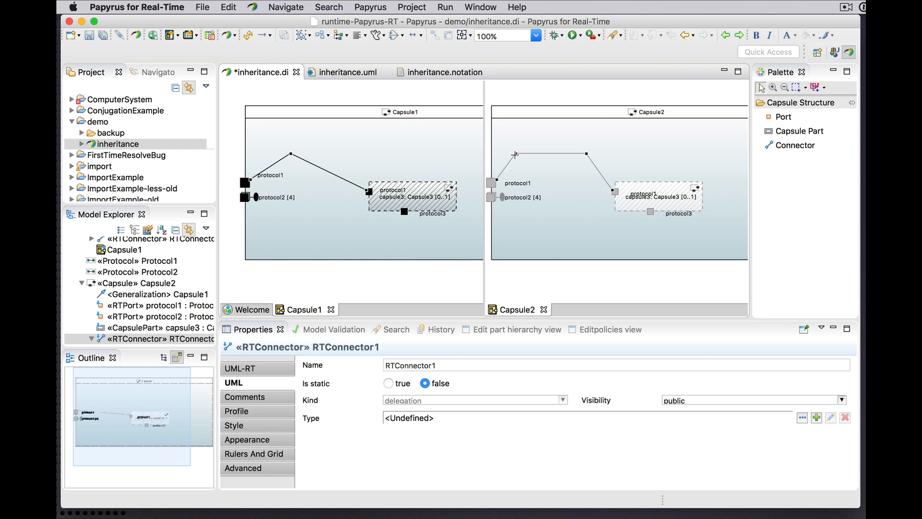
pyautogui.moveTo(291, 153); pyautogui.dragTo(308, 182)
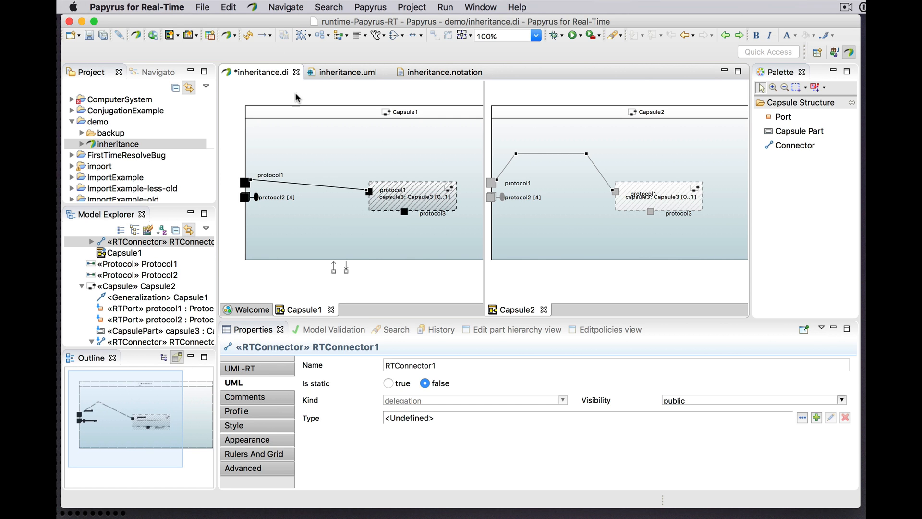
# Step: Undo the view redefinition and all remaining bendpoint changes on the connectors of Capsule1 and Capsule2
pyautogui.click(228, 6)
pyautogui.click(235, 22)
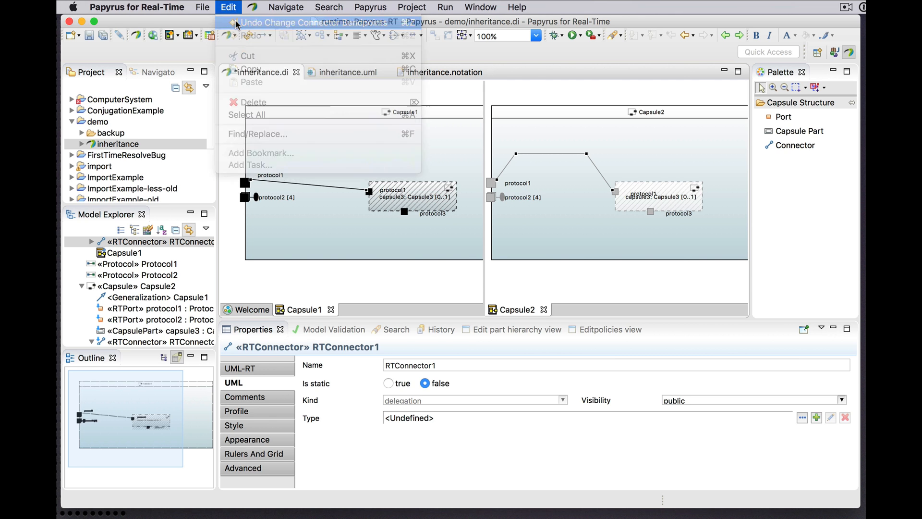
pyautogui.click(230, 8)
pyautogui.click(236, 22)
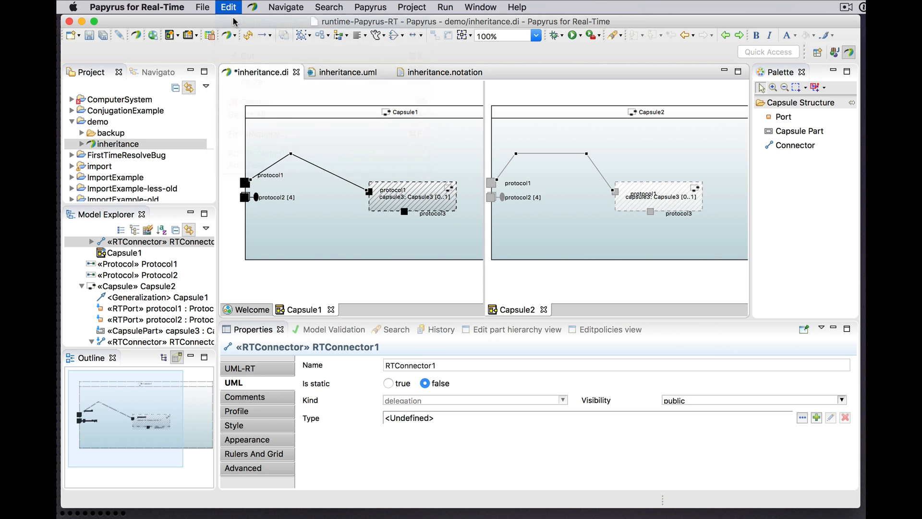
pyautogui.click(229, 7)
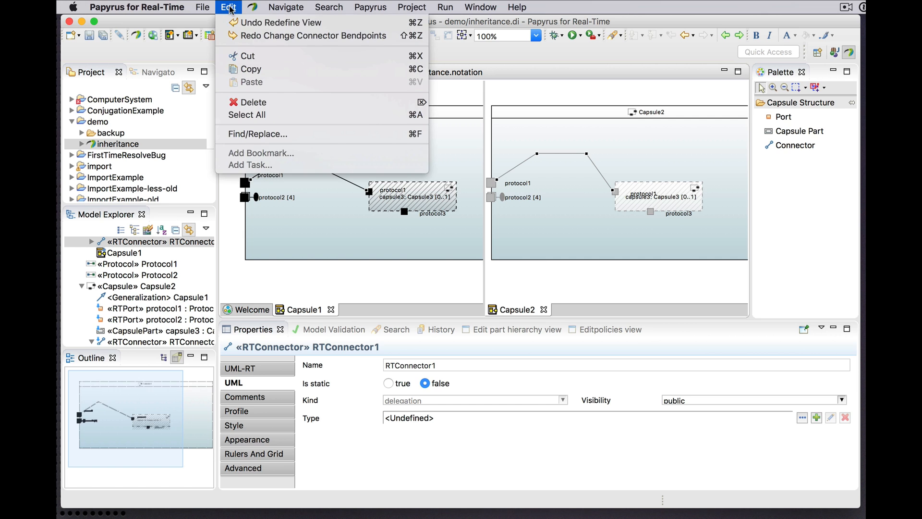
pyautogui.click(236, 23)
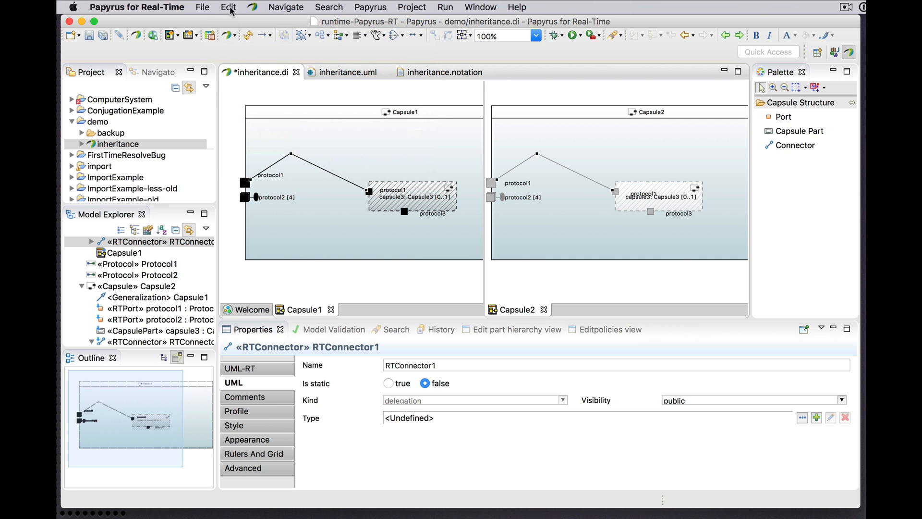
pyautogui.click(229, 7)
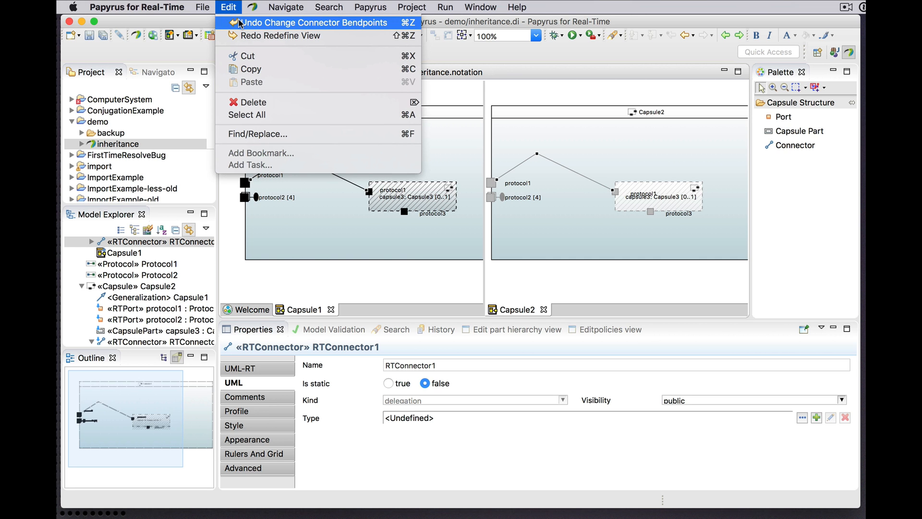
pyautogui.click(239, 23)
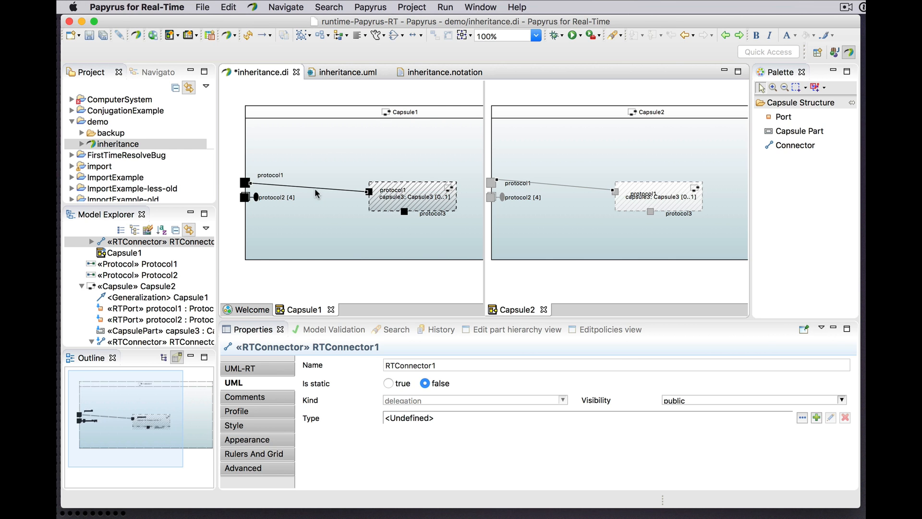
# Step: Bend the Capsule1 connector upward near its middle, and undo the bend
pyautogui.moveTo(315, 188); pyautogui.dragTo(323, 154)
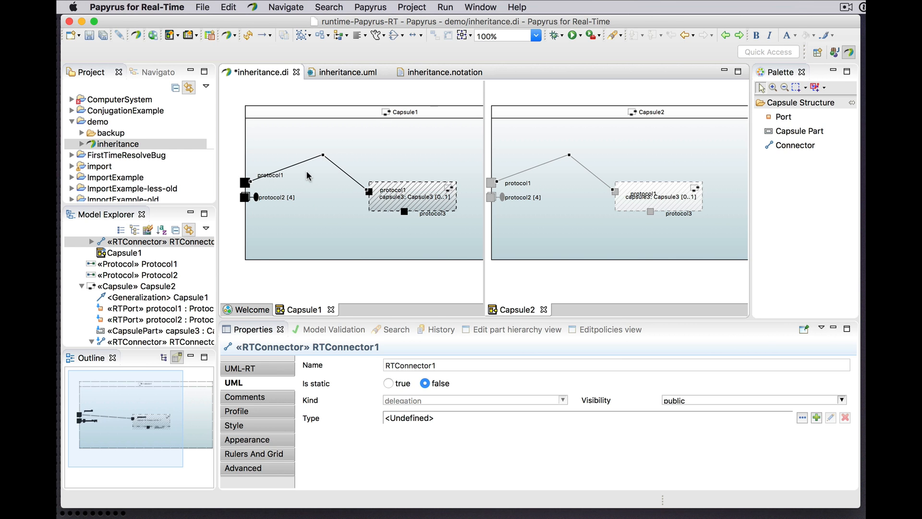
pyautogui.click(229, 7)
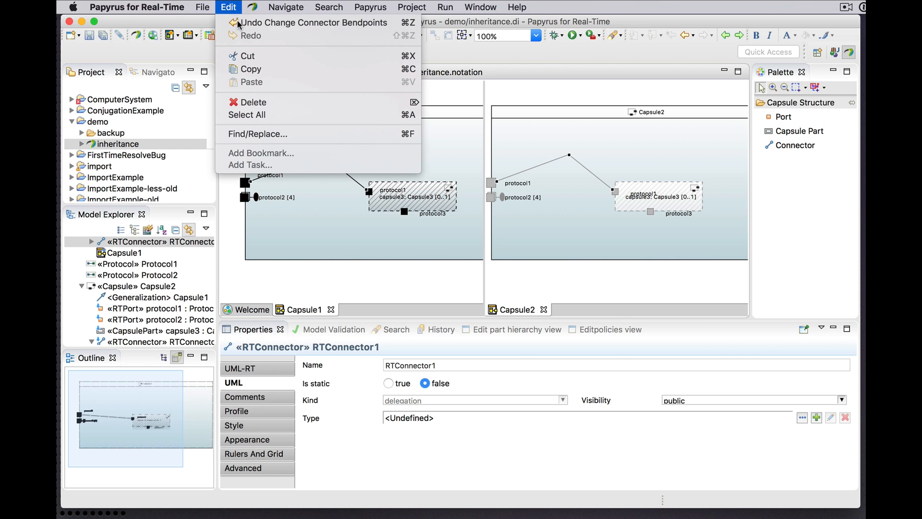
pyautogui.click(239, 22)
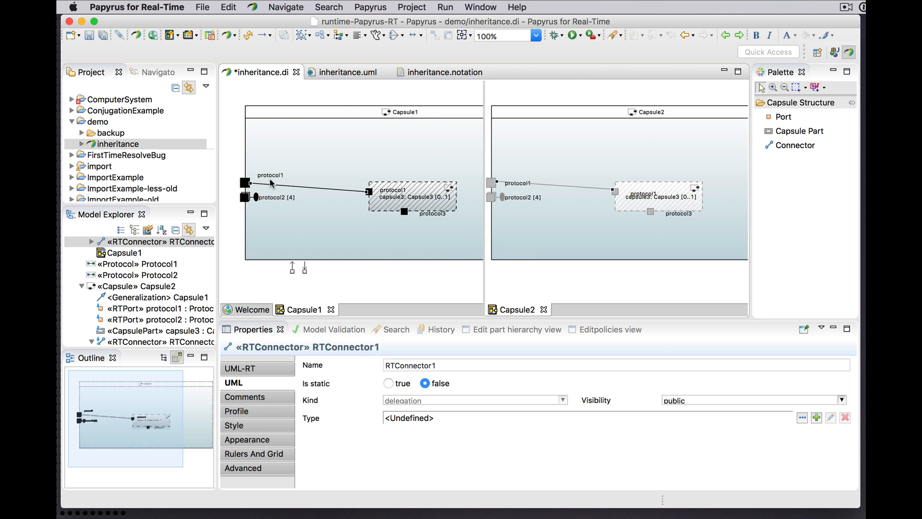
# Step: Move the protocol1 port higher along the border of Capsule1, and undo the move
pyautogui.click(245, 183)
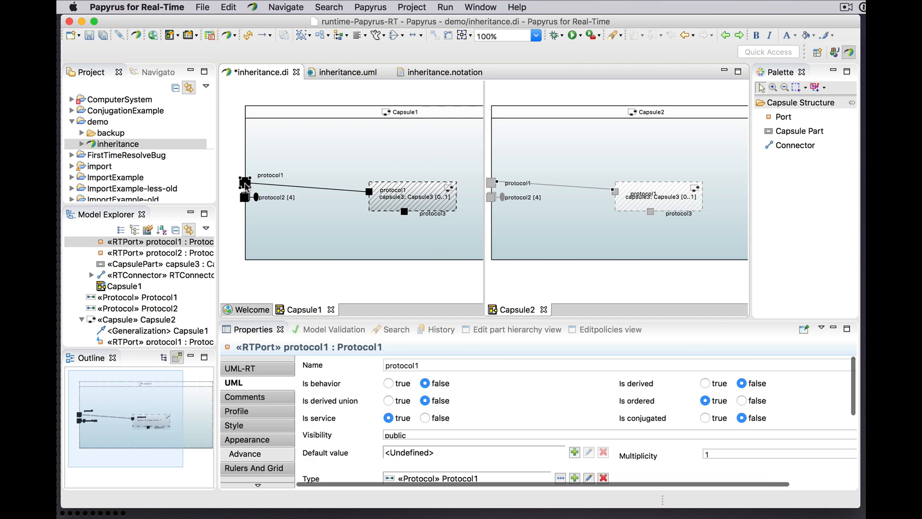
pyautogui.moveTo(245, 183); pyautogui.dragTo(245, 151)
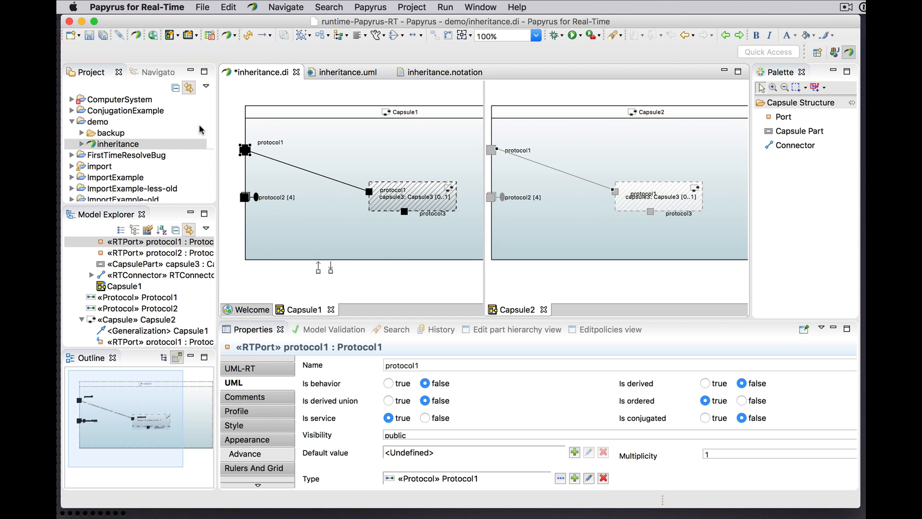
pyautogui.click(230, 7)
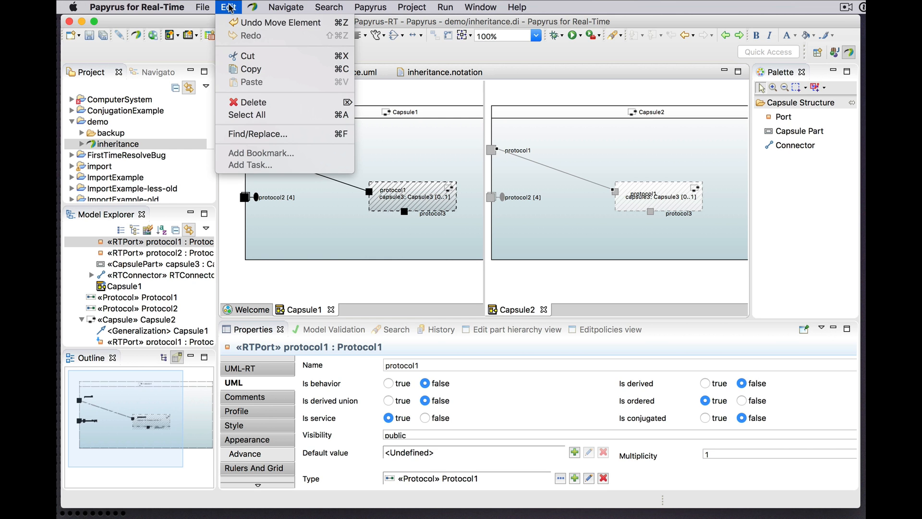
pyautogui.click(234, 22)
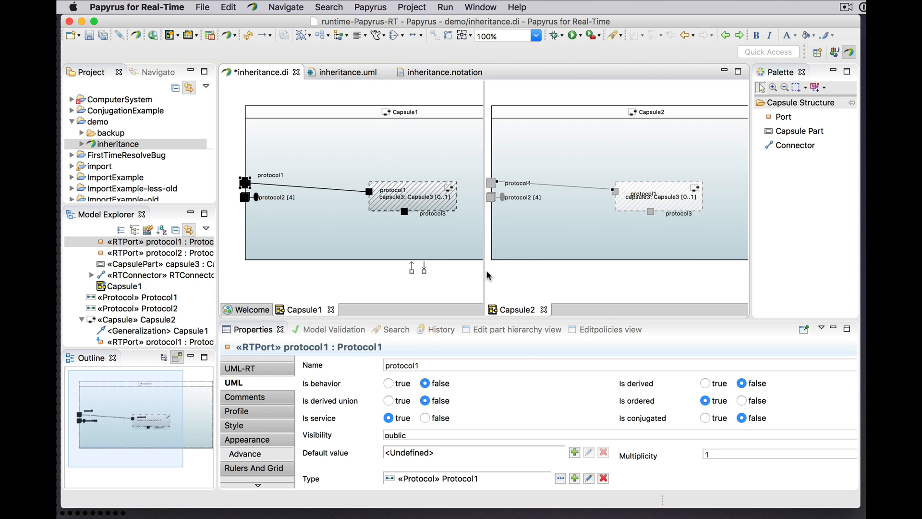
# Step: Exclude the inherited connector between protocol1 and capsule3 from Capsule2
pyautogui.click(564, 186)
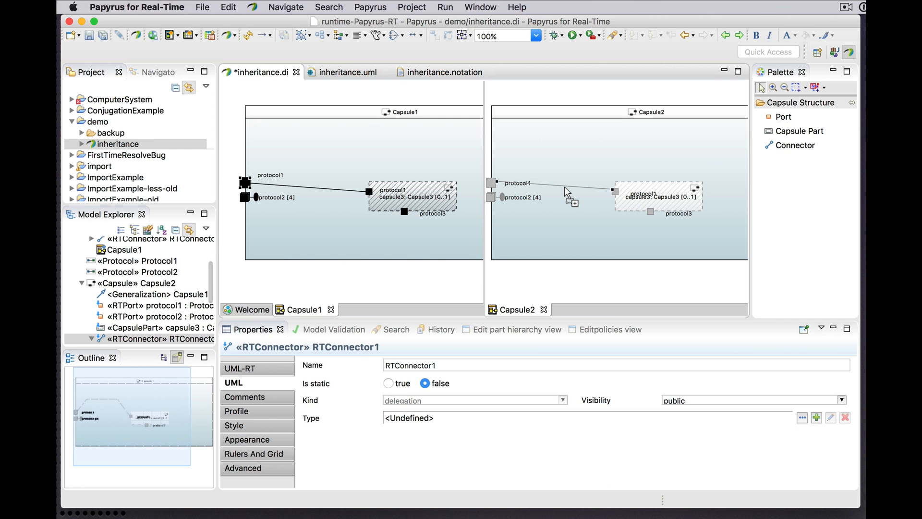
pyautogui.rightClick(564, 189)
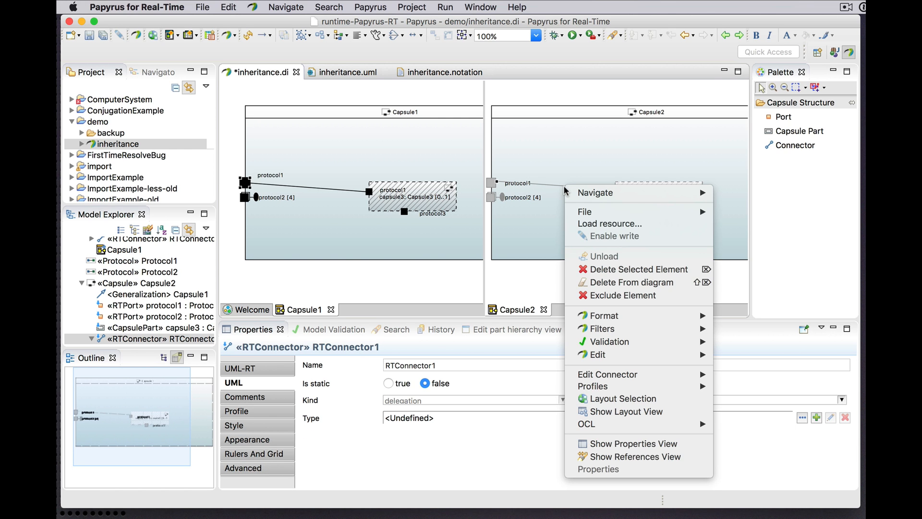
pyautogui.click(619, 296)
pyautogui.rightClick(617, 294)
pyautogui.click(594, 287)
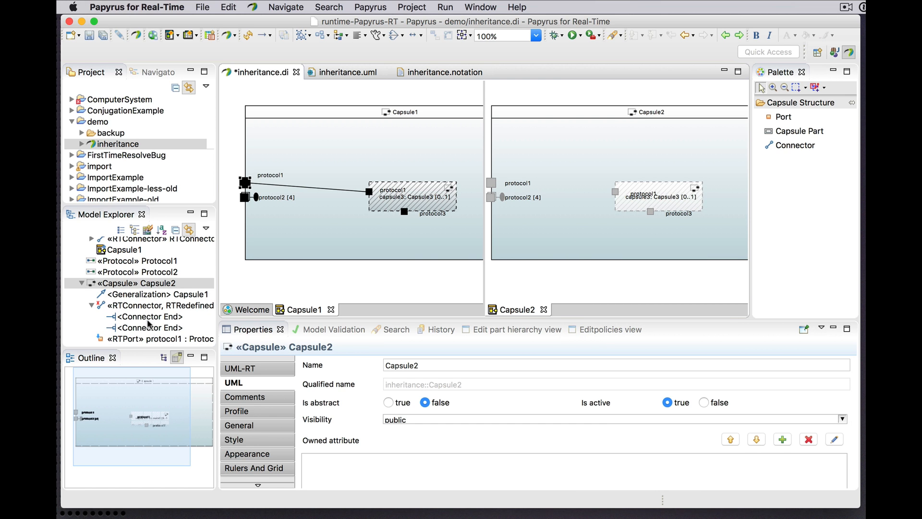
# Step: Inspect the stereotypes applied to the excluded connector under Capsule2, including the details of RTRedefinedElement
pyautogui.scroll(-2, 149, 322)
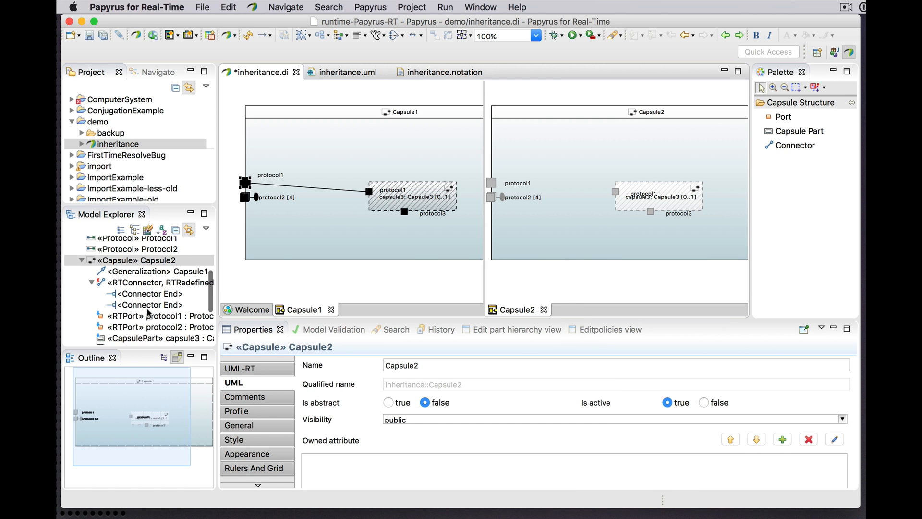
pyautogui.click(144, 286)
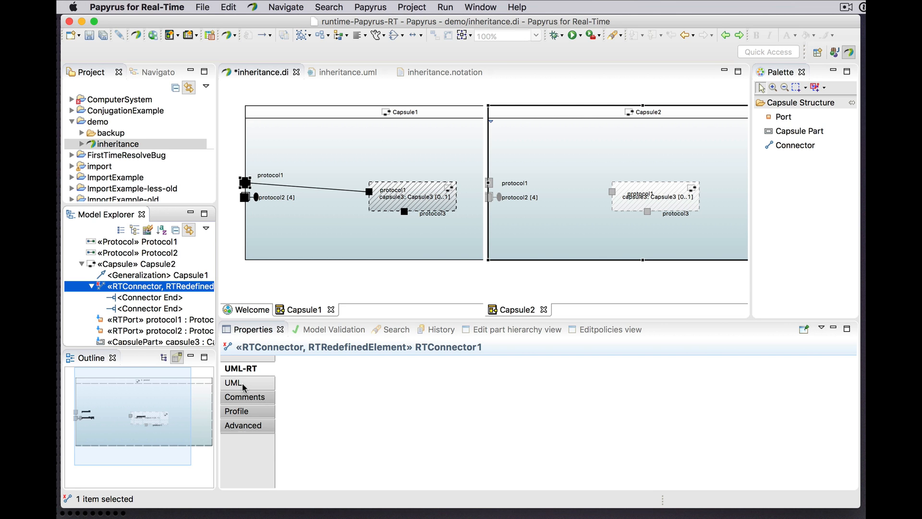
pyautogui.click(237, 410)
pyautogui.click(289, 388)
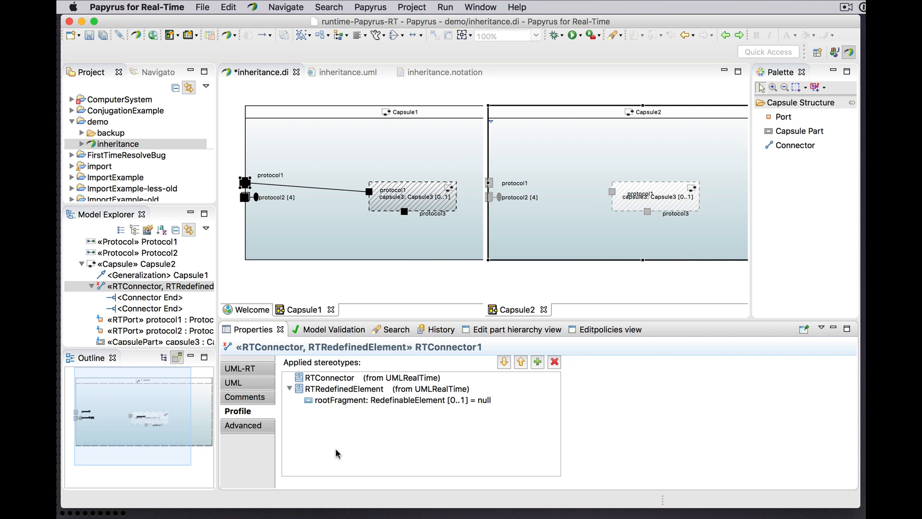
pyautogui.click(250, 368)
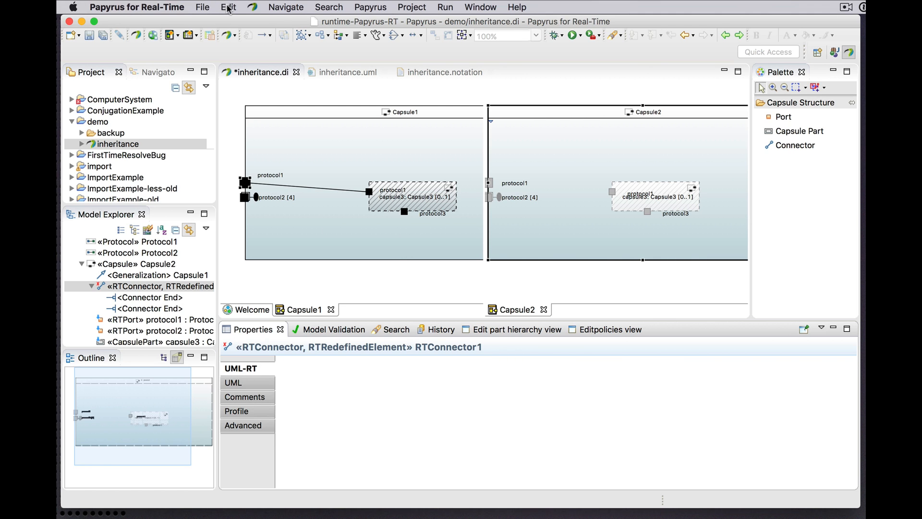
# Step: Re-inherit the excluded connector RTConnector1 in Capsule2
pyautogui.click(149, 288)
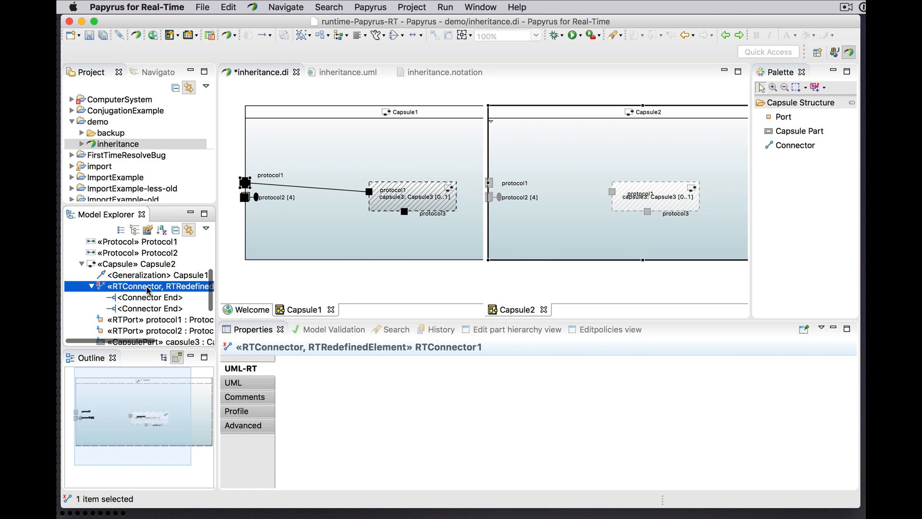
pyautogui.rightClick(148, 289)
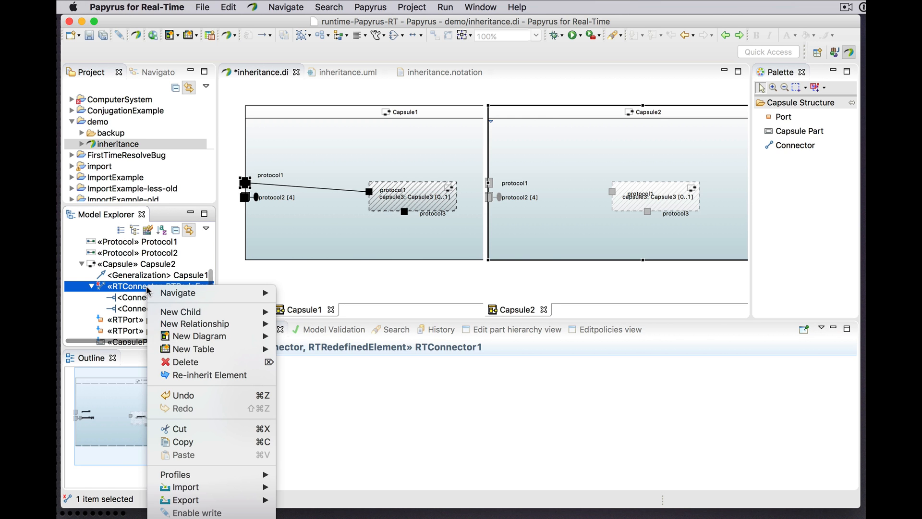
pyautogui.click(185, 374)
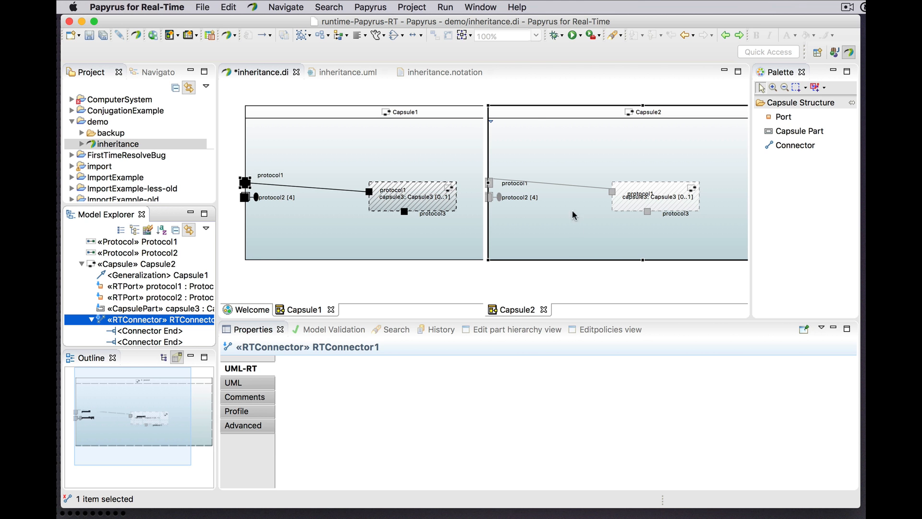
# Step: Check the re-inherited connector in the Capsule2 diagram and in the model tree, and collapse its tree entry
pyautogui.click(569, 184)
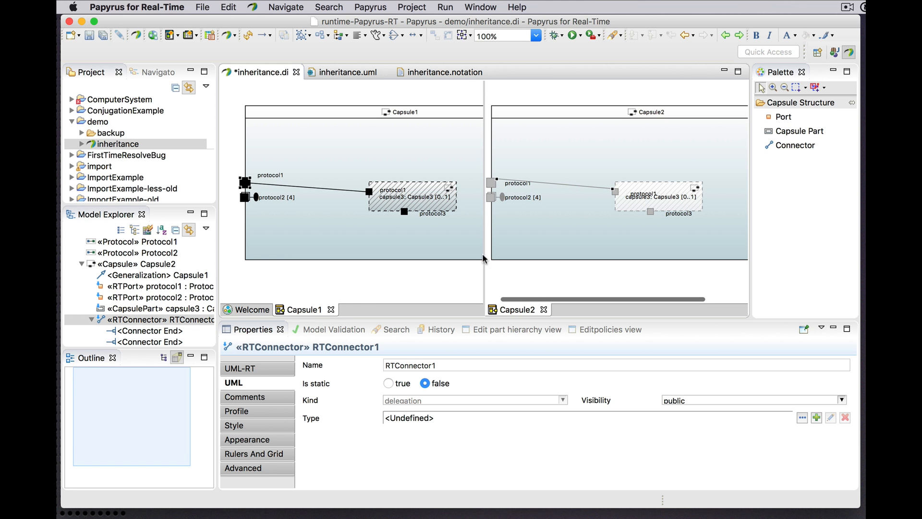
pyautogui.scroll(-2, 142, 327)
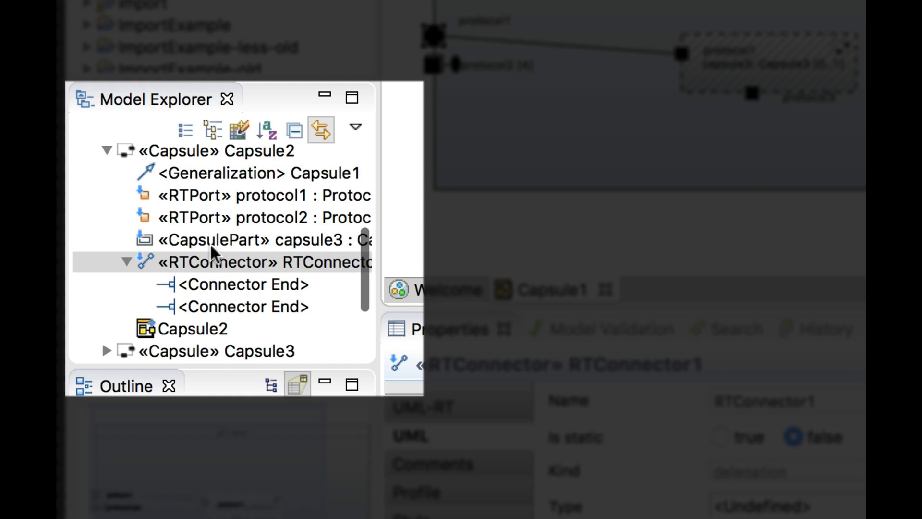
pyautogui.click(130, 284)
pyautogui.click(126, 263)
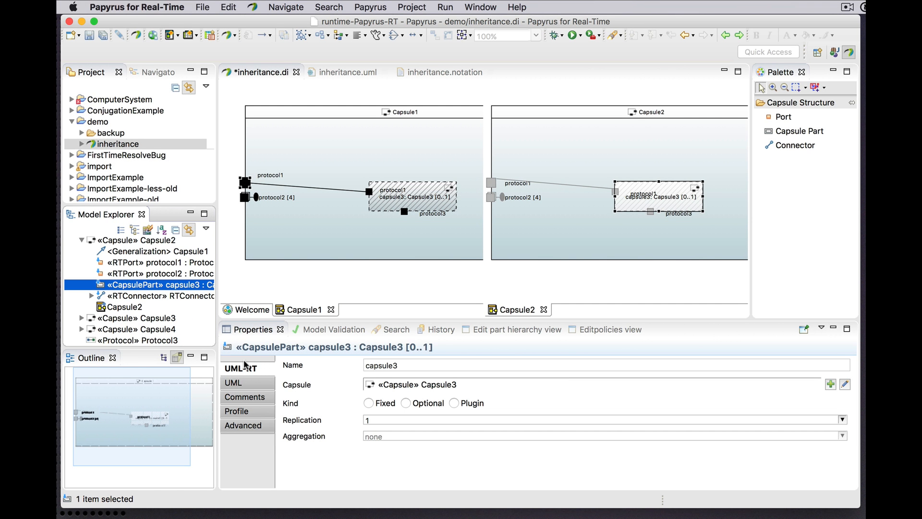
# Step: Set the multiplicity of the second connector end of Capsule2's inherited RTConnector1 to 2
pyautogui.click(141, 295)
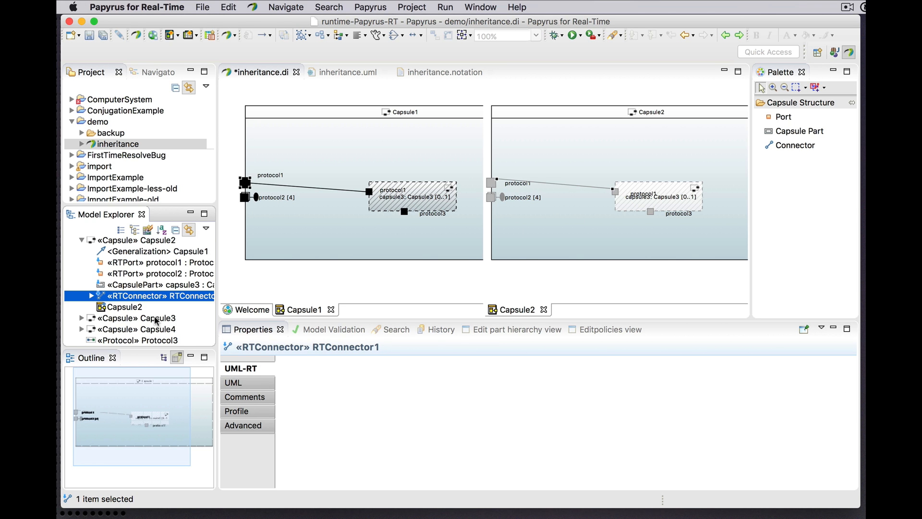
pyautogui.click(92, 296)
pyautogui.click(138, 318)
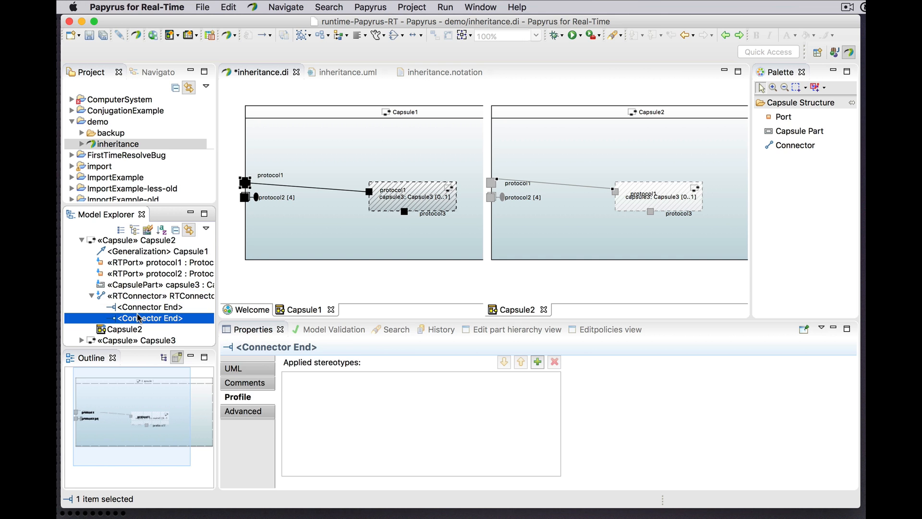
pyautogui.click(245, 371)
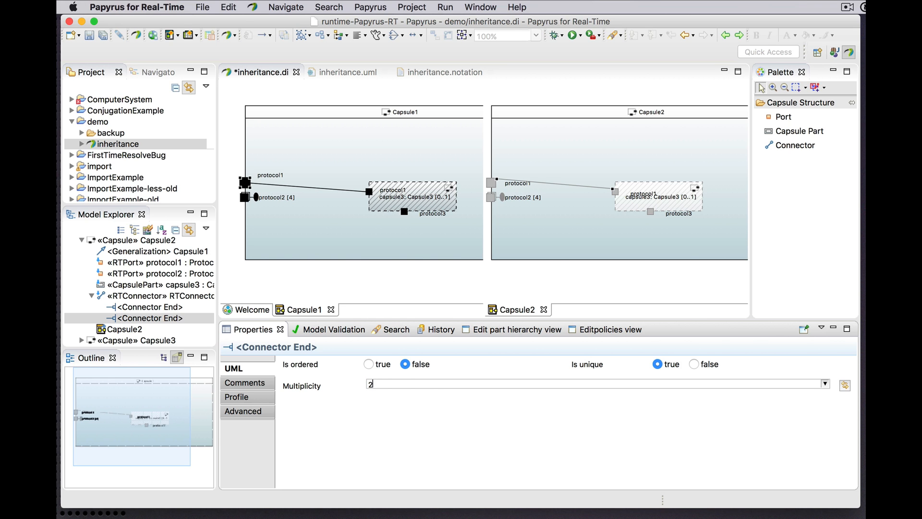
pyautogui.press('Return')
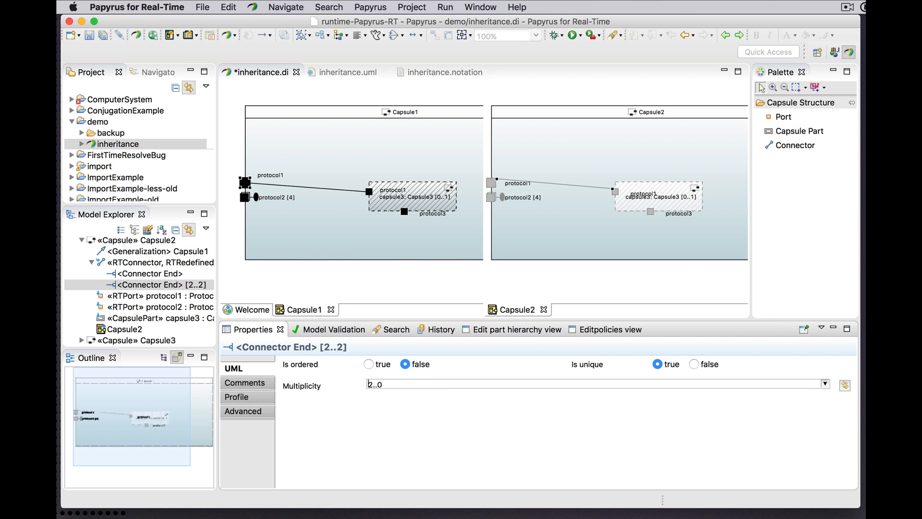
# Step: Compare the redefined connector of Capsule2 with its two connector ends in the model tree, and collapse the connector
pyautogui.click(161, 278)
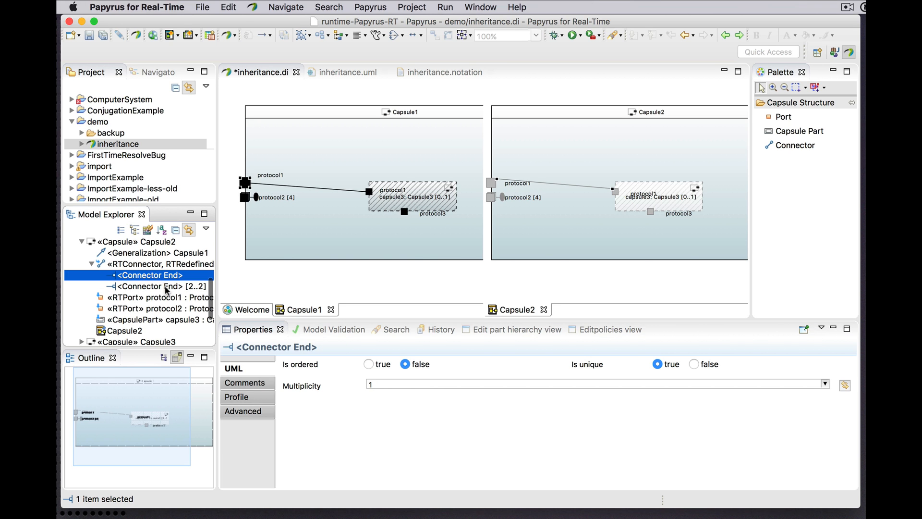
pyautogui.click(166, 288)
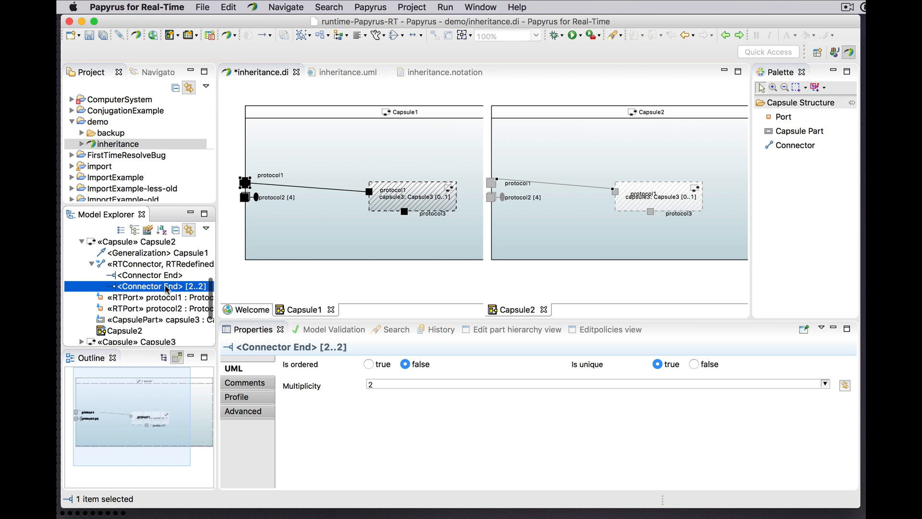
pyautogui.click(139, 263)
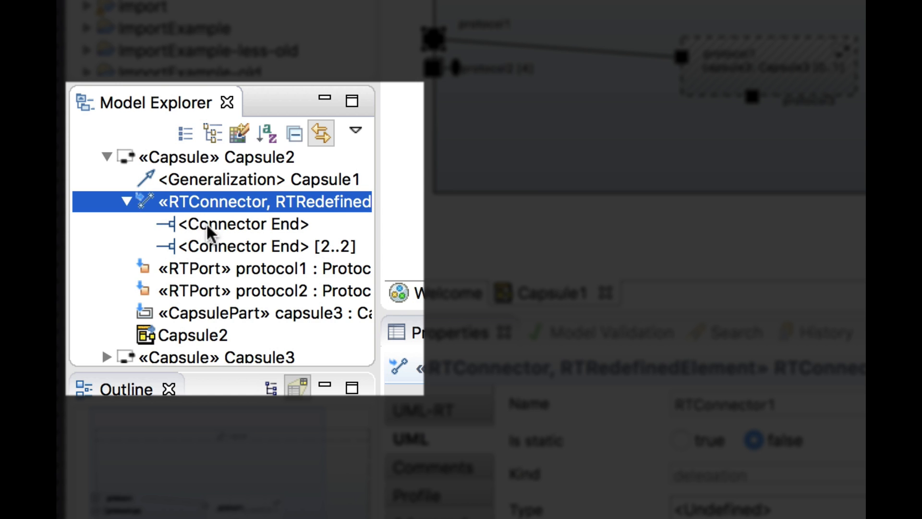
pyautogui.click(206, 223)
pyautogui.click(202, 204)
pyautogui.click(124, 202)
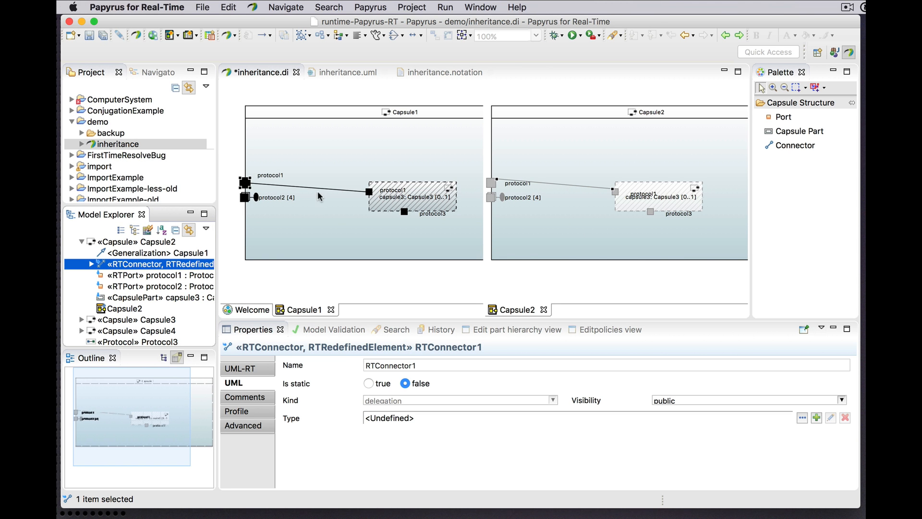
# Step: Bend the connector between protocol1 and capsule3 upward near its middle in Capsule1, and undo the bendpoint change
pyautogui.moveTo(308, 189); pyautogui.dragTo(311, 162)
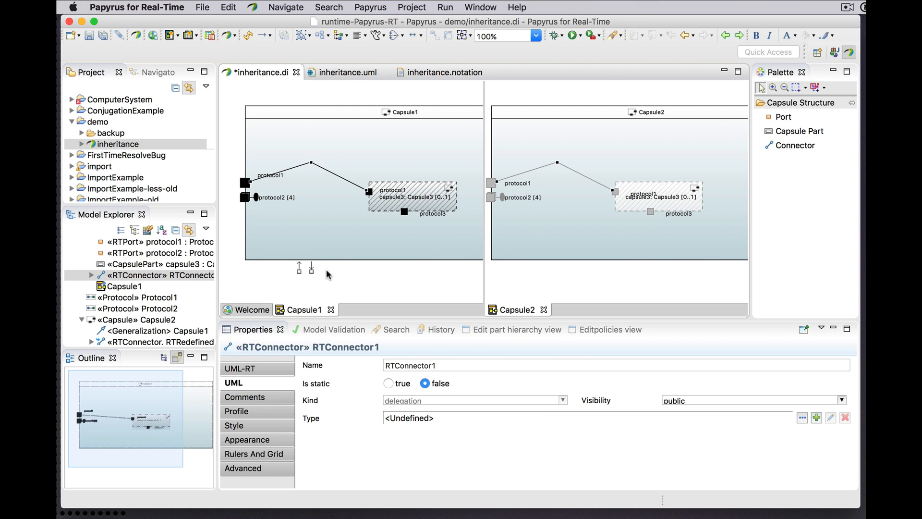
pyautogui.click(228, 7)
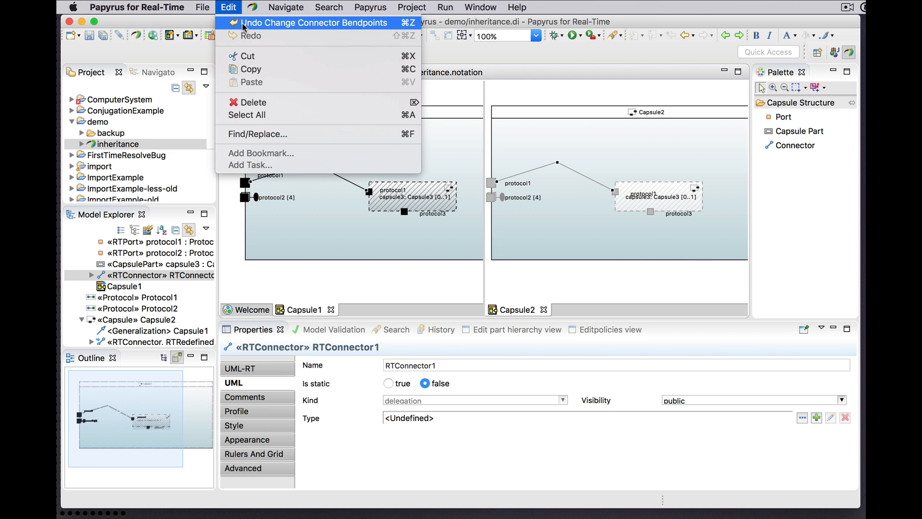
pyautogui.click(243, 24)
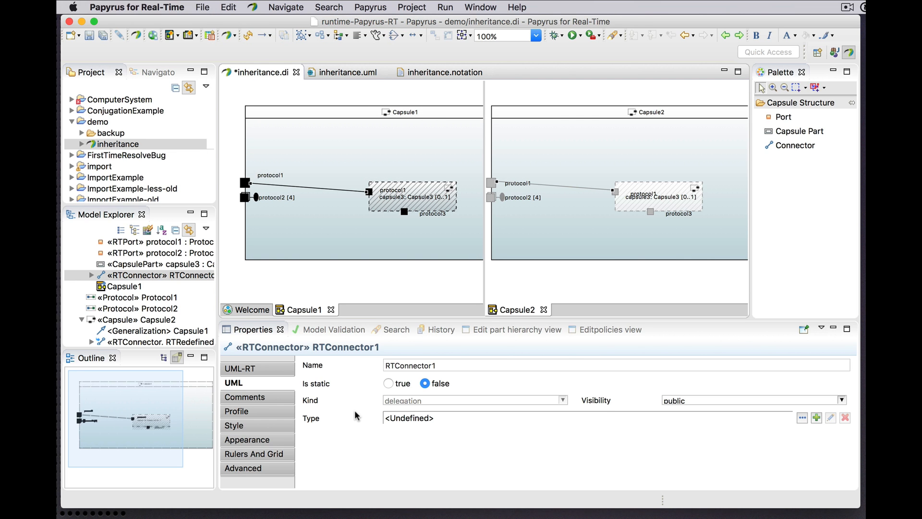
# Step: Undo the connector end's multiplicity change and inspect the inherited RTConnector1 under Capsule2 in the model tree
pyautogui.click(236, 7)
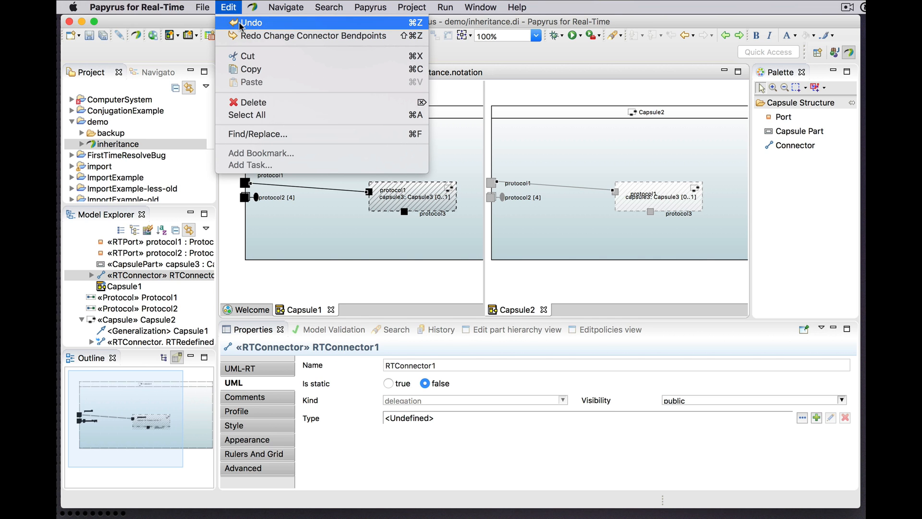
pyautogui.click(240, 24)
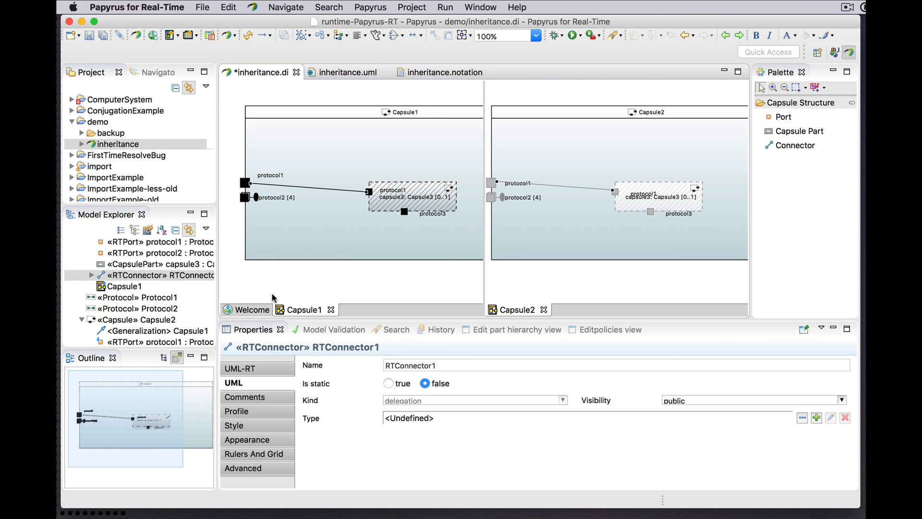
pyautogui.scroll(-3, 160, 329)
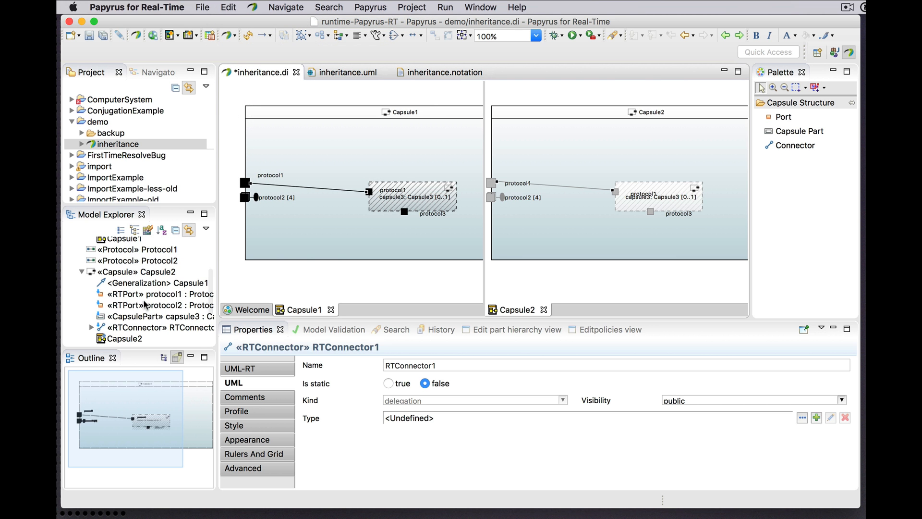
pyautogui.scroll(-1, 140, 317)
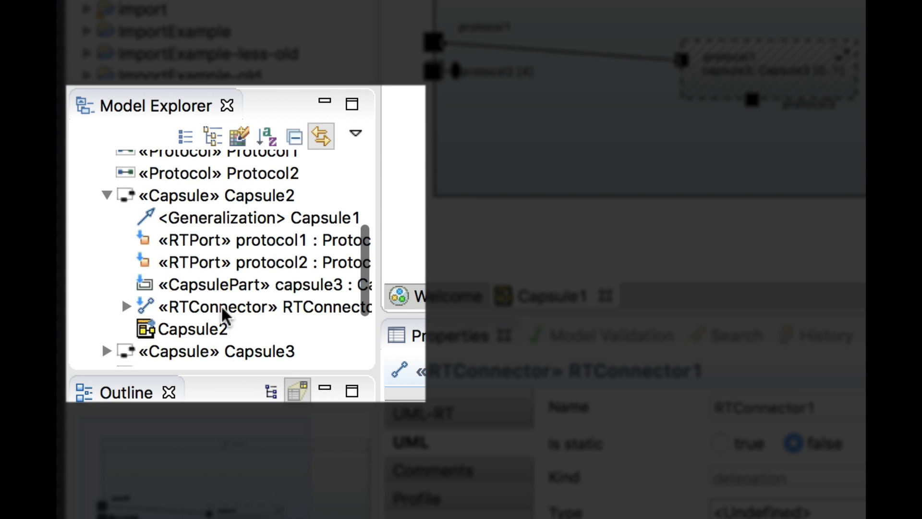
pyautogui.click(225, 315)
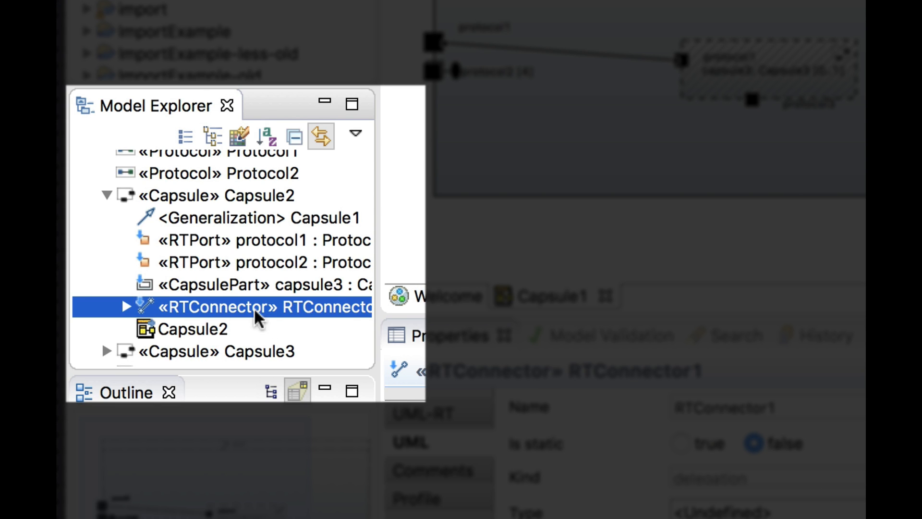
pyautogui.scroll(-2, 260, 317)
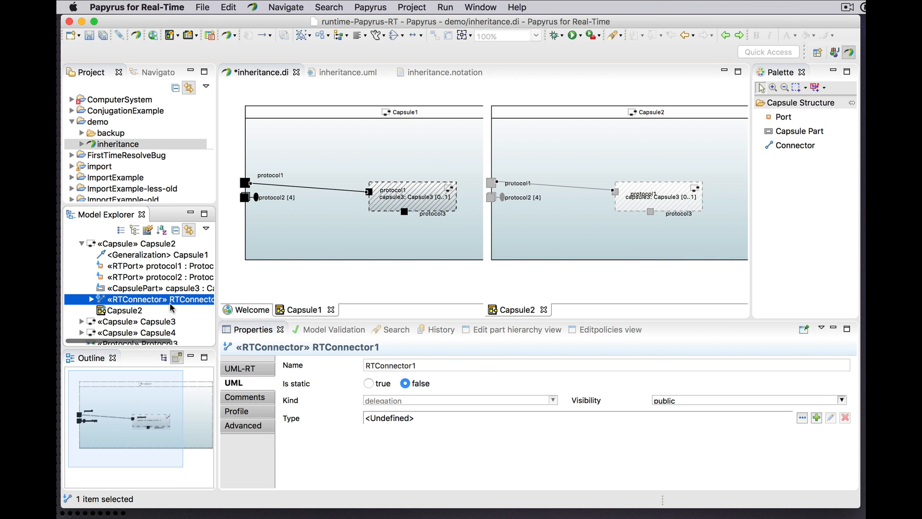
pyautogui.click(90, 299)
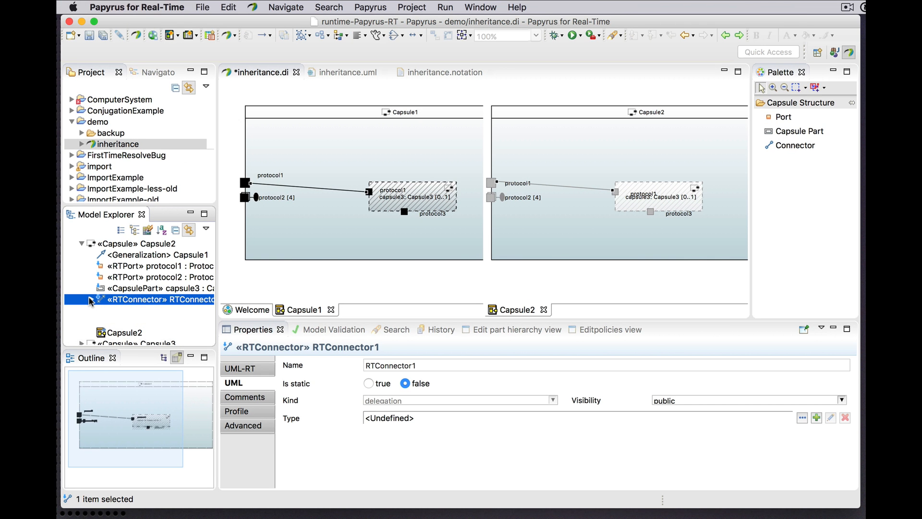
pyautogui.click(91, 299)
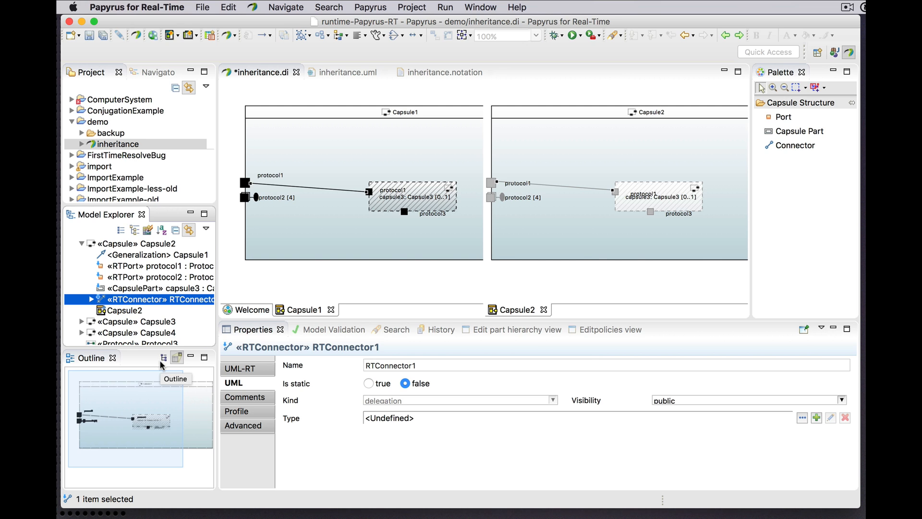